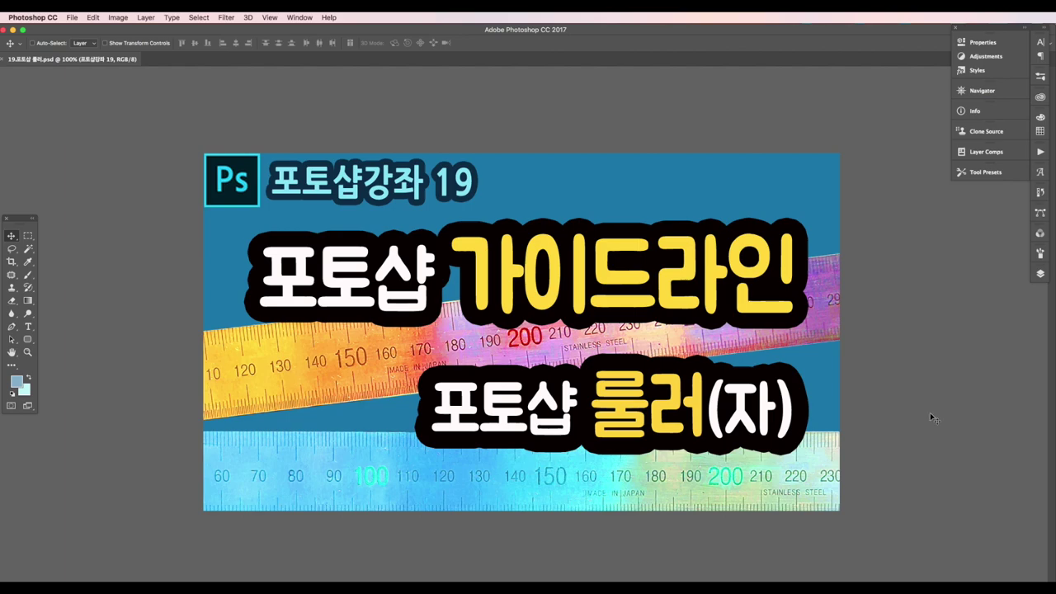
- Show the rulers around the open document
click(274, 18)
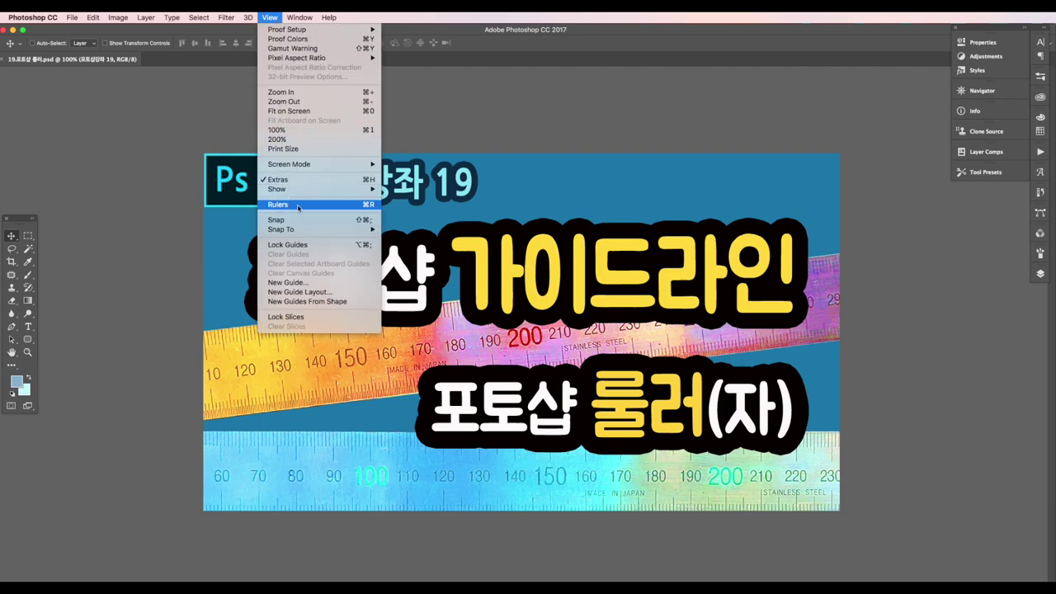
click(565, 103)
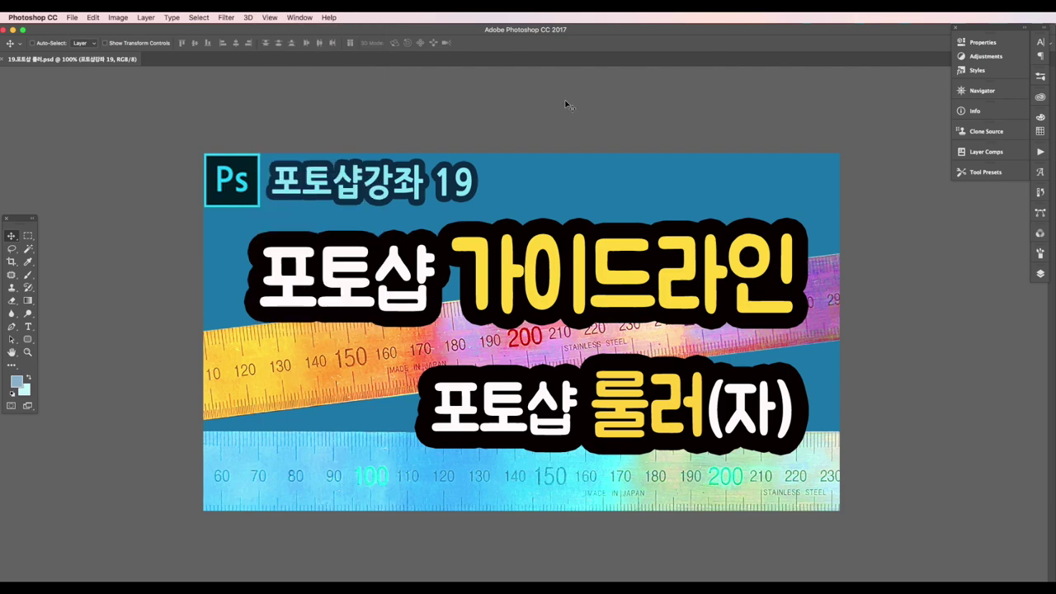
click(269, 18)
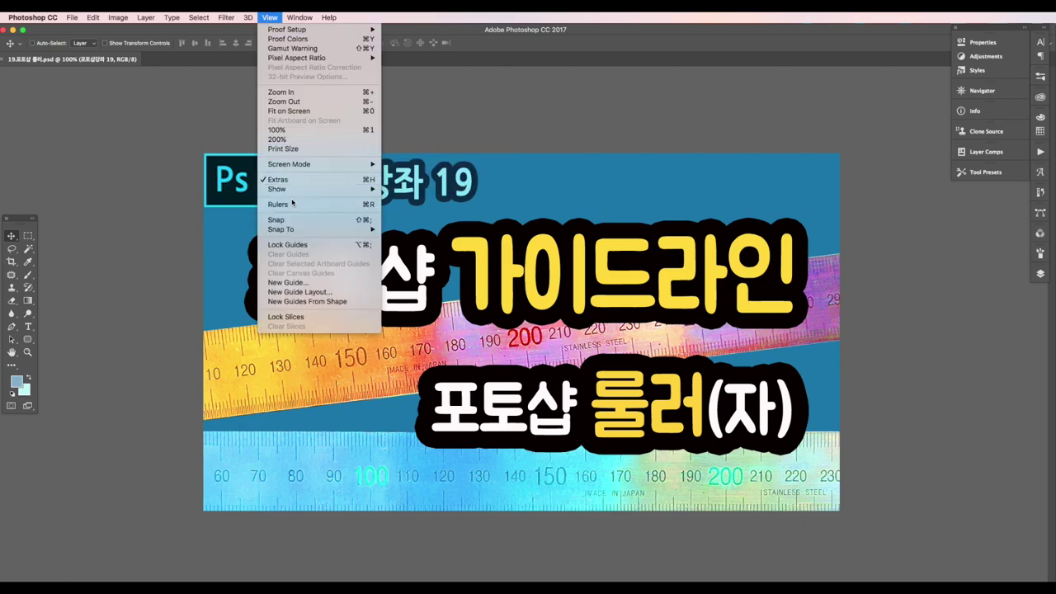
click(292, 205)
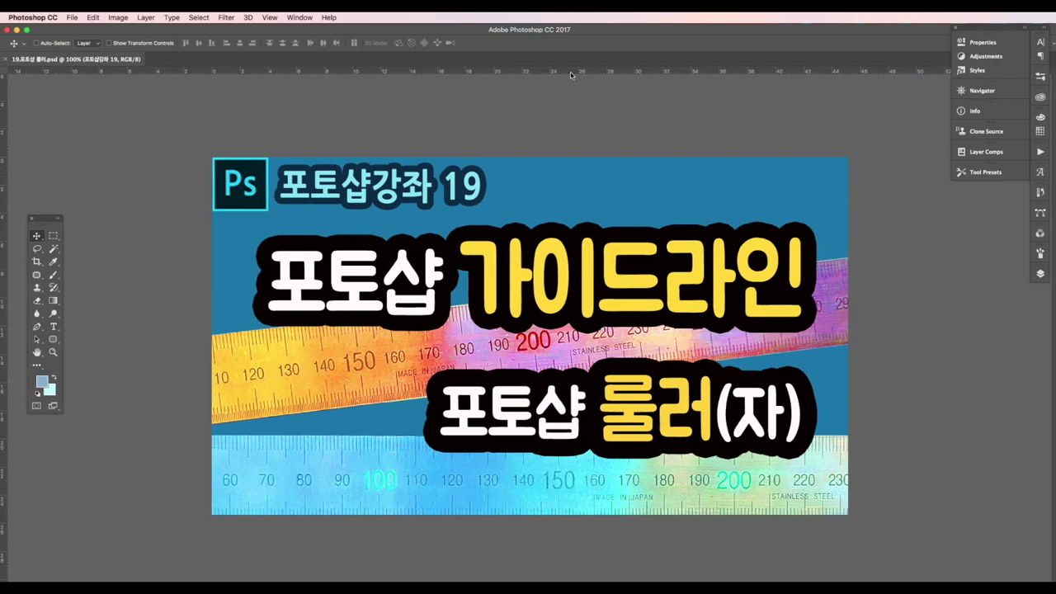
- Check the measurement units available for the rulers and look at the ruler scale at 300% zoom
right_click(652, 74)
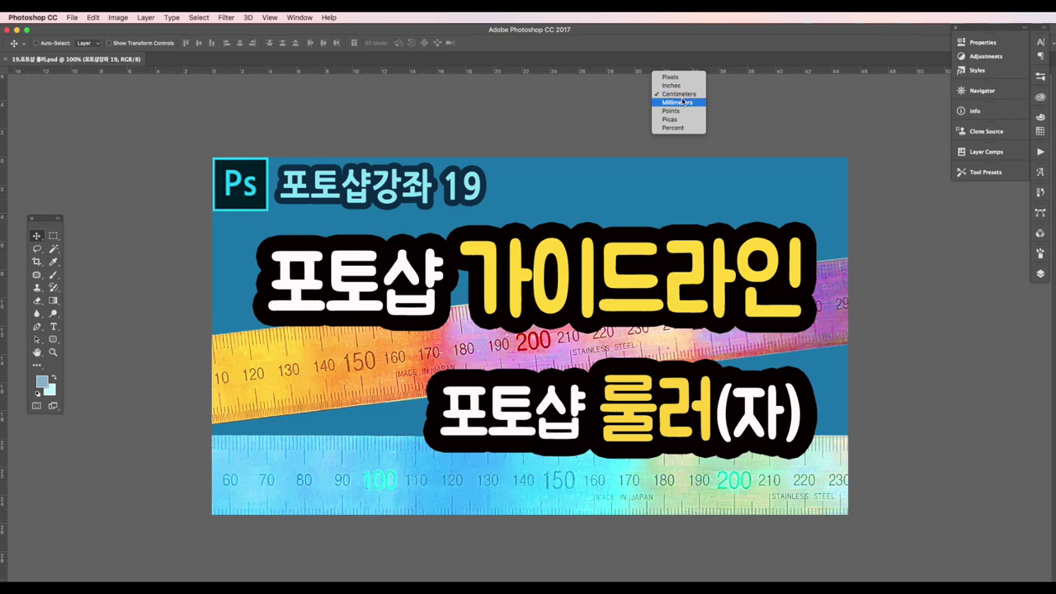
click(682, 101)
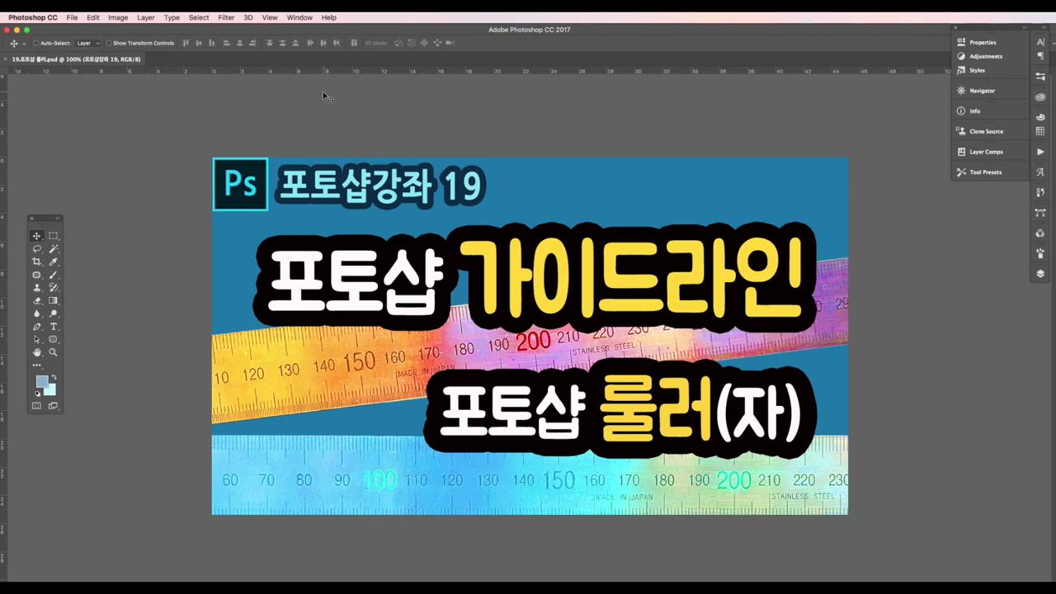
key(ctrl+plus)
key(ctrl+plus)
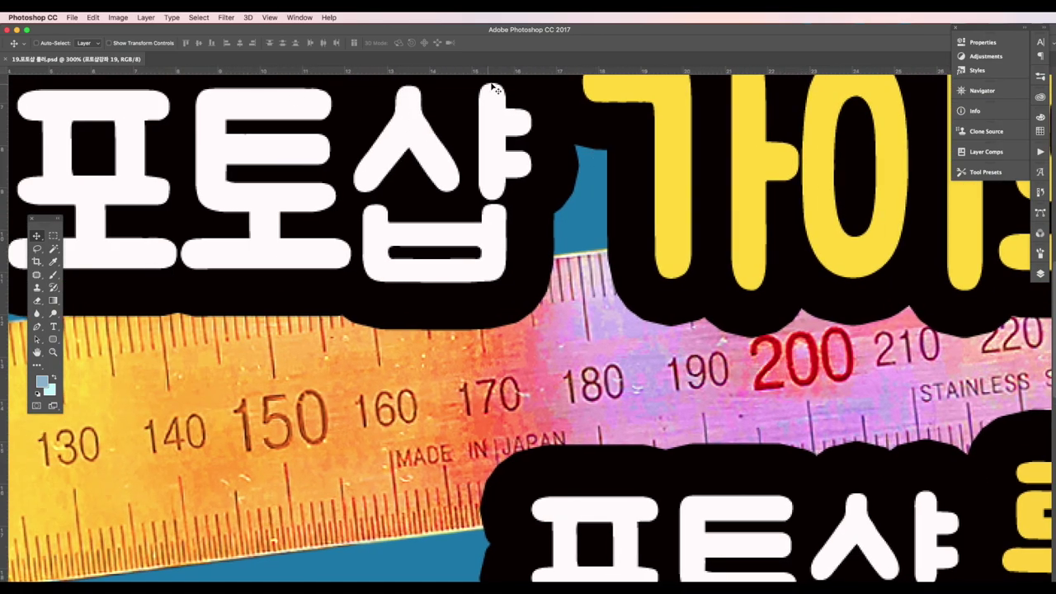
key(ctrl+1)
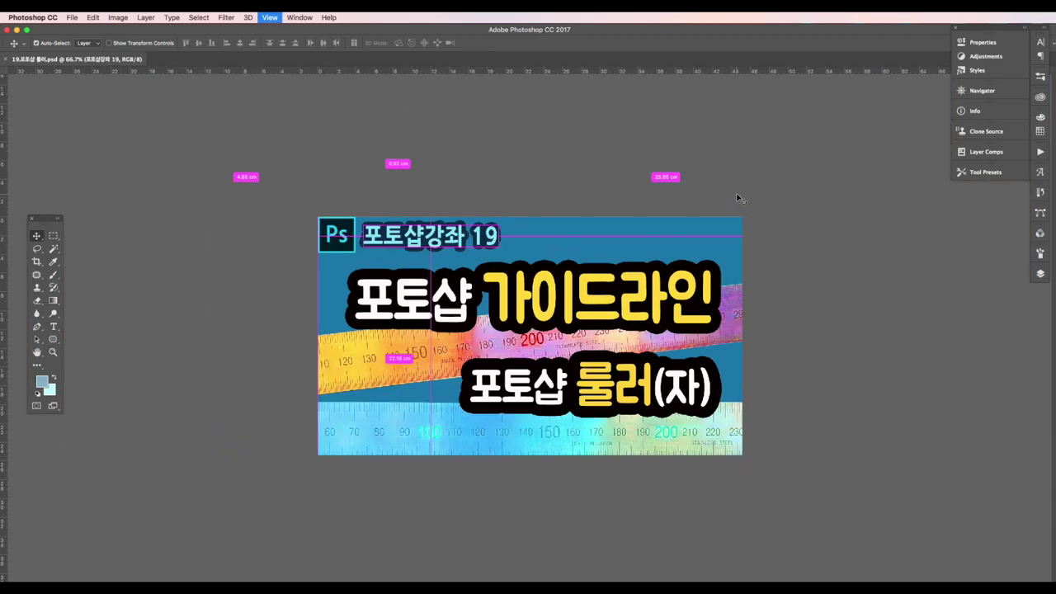
- Close the current document and open fashion-985556_1920.jpg from the Downloads folder
click(6, 61)
double_click(602, 407)
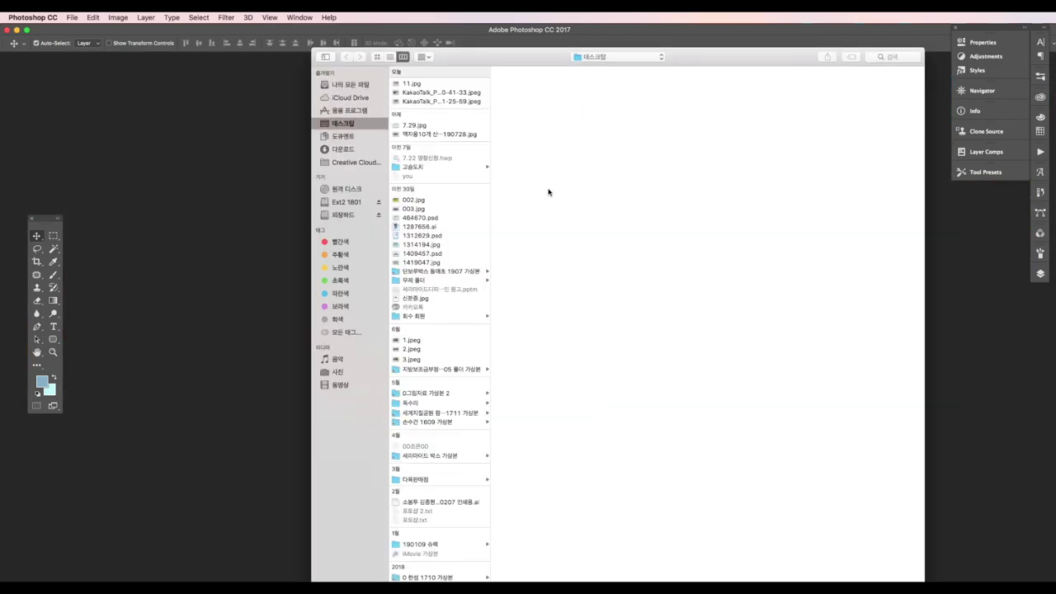
click(343, 149)
click(435, 85)
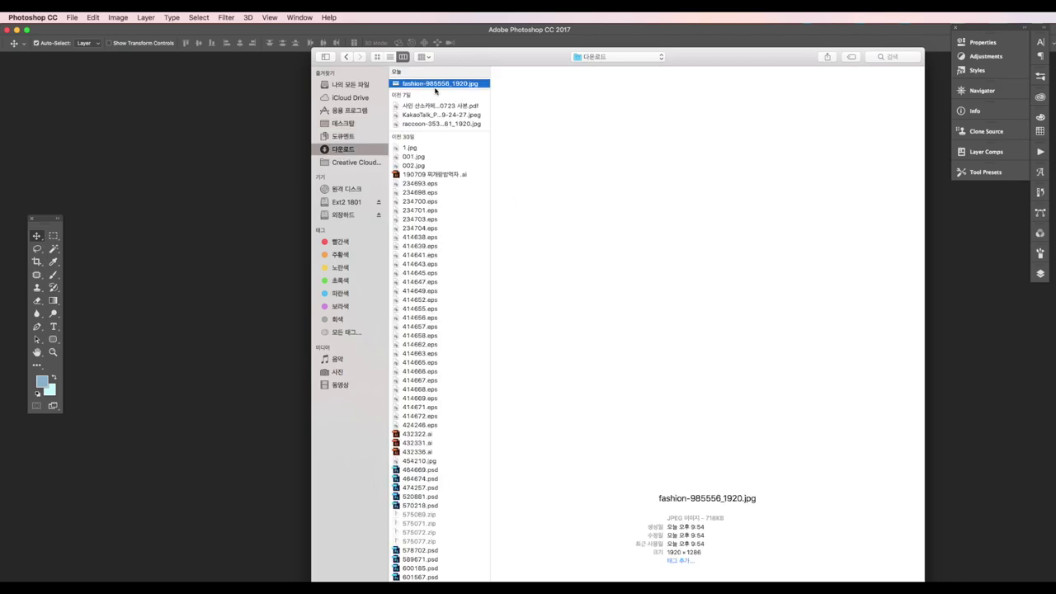
double_click(435, 86)
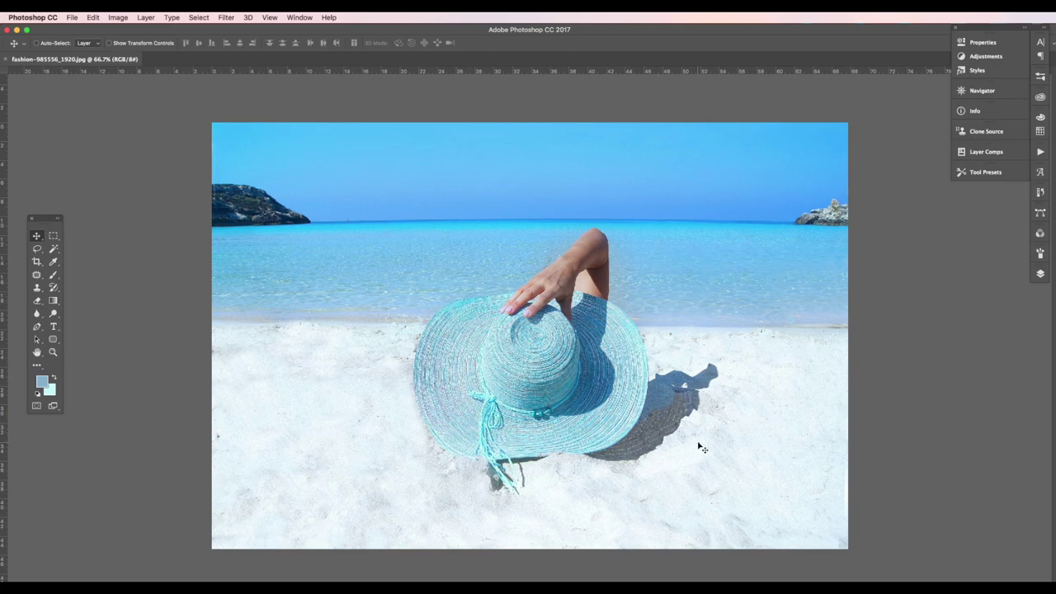
- Place a horizontal guide at the hat's upper edge at about 17.9 cm and a vertical guide at its left edge at about 21.5 cm
drag(633, 73, 633, 291)
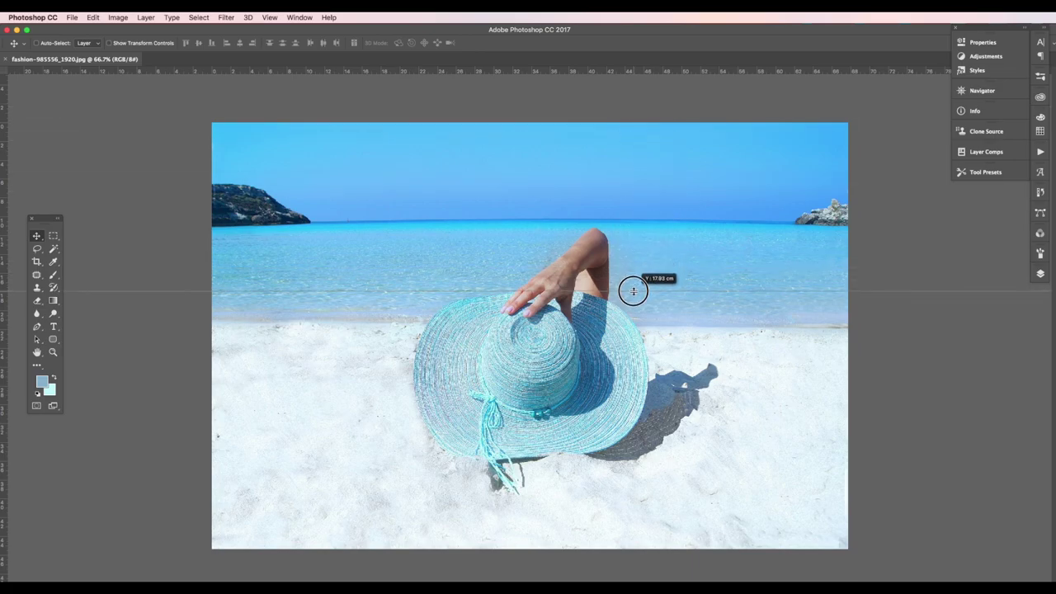
drag(632, 291, 634, 290)
key(super+1)
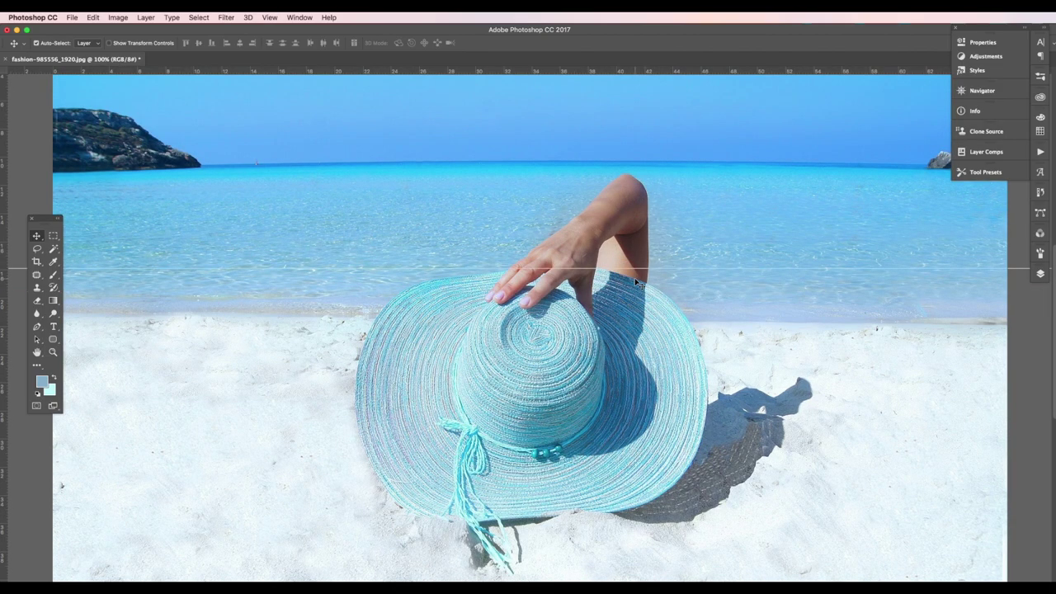
key(super+equal)
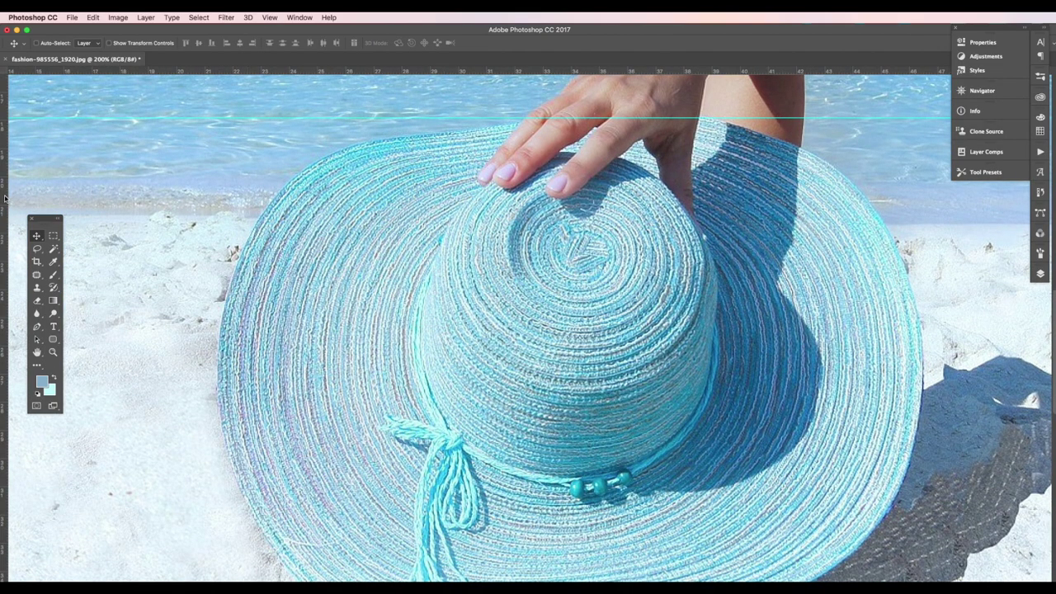
drag(5, 196, 219, 226)
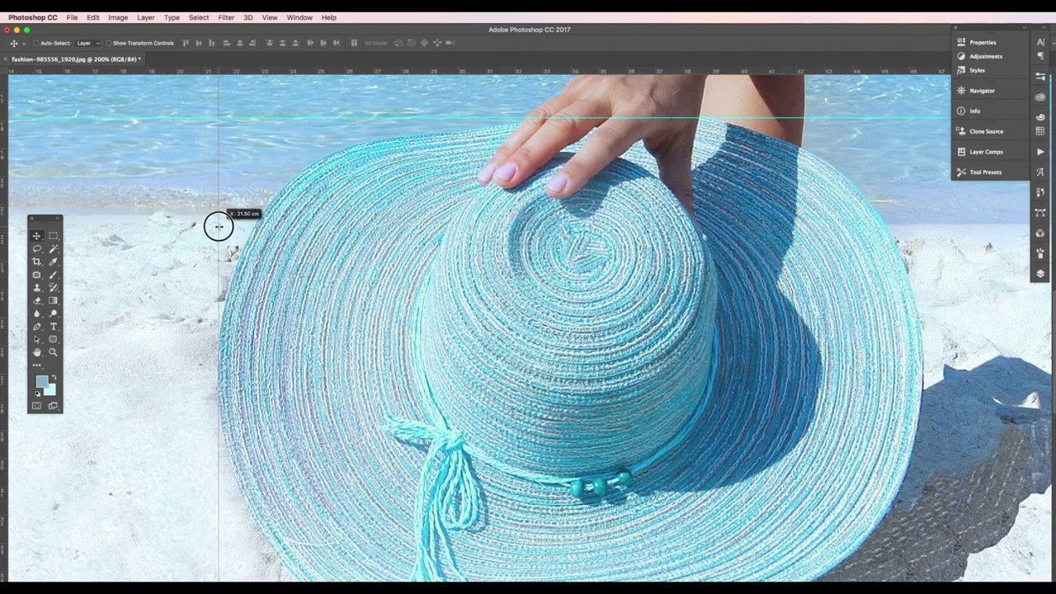
drag(218, 226, 218, 226)
key(super+0)
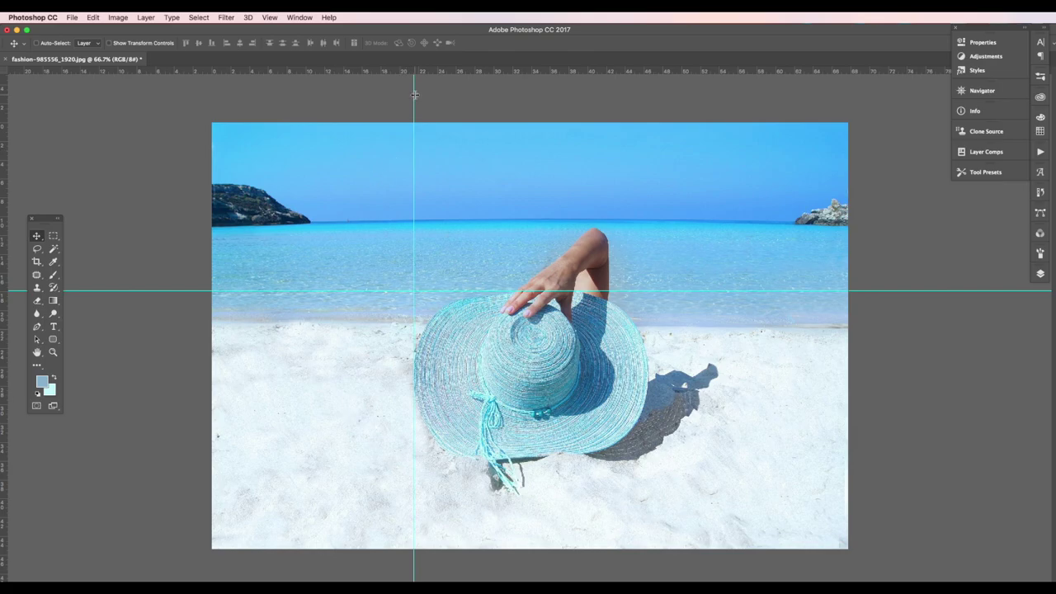
- Add a new horizontal guide at exactly 10 cm
click(269, 18)
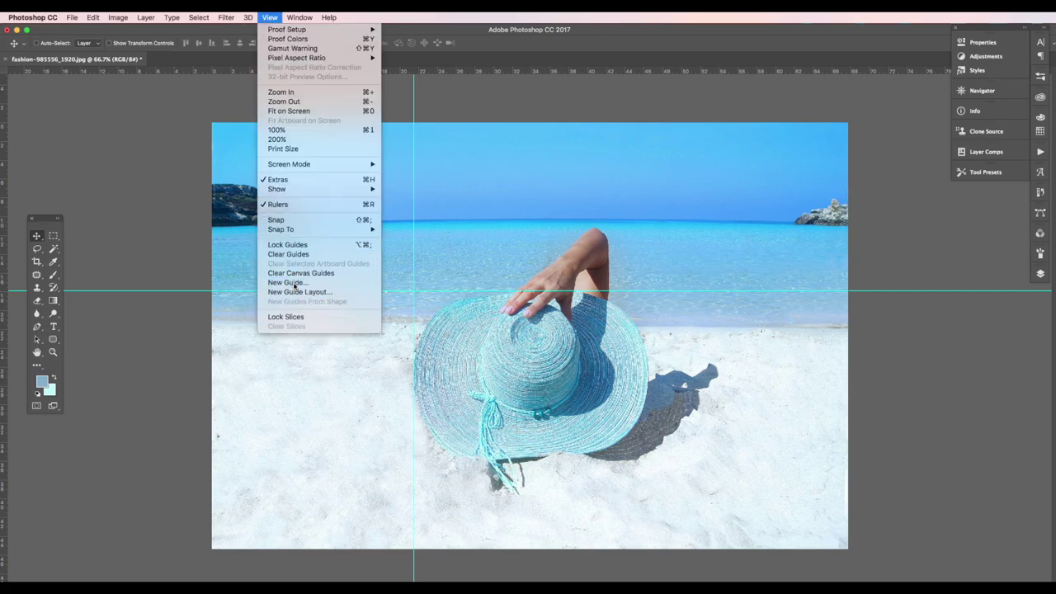
click(288, 282)
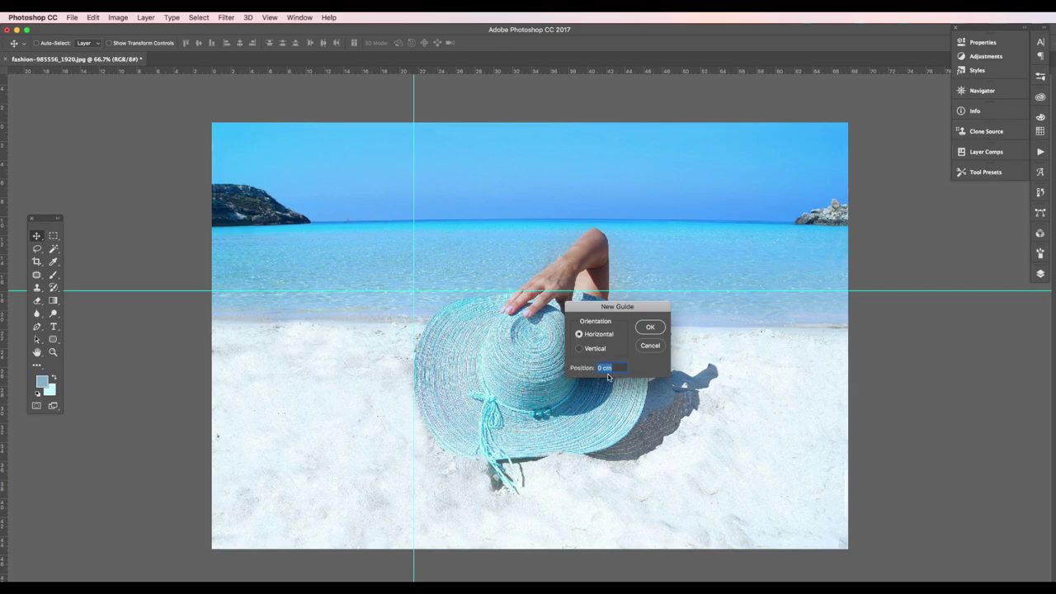
text(10)
click(651, 327)
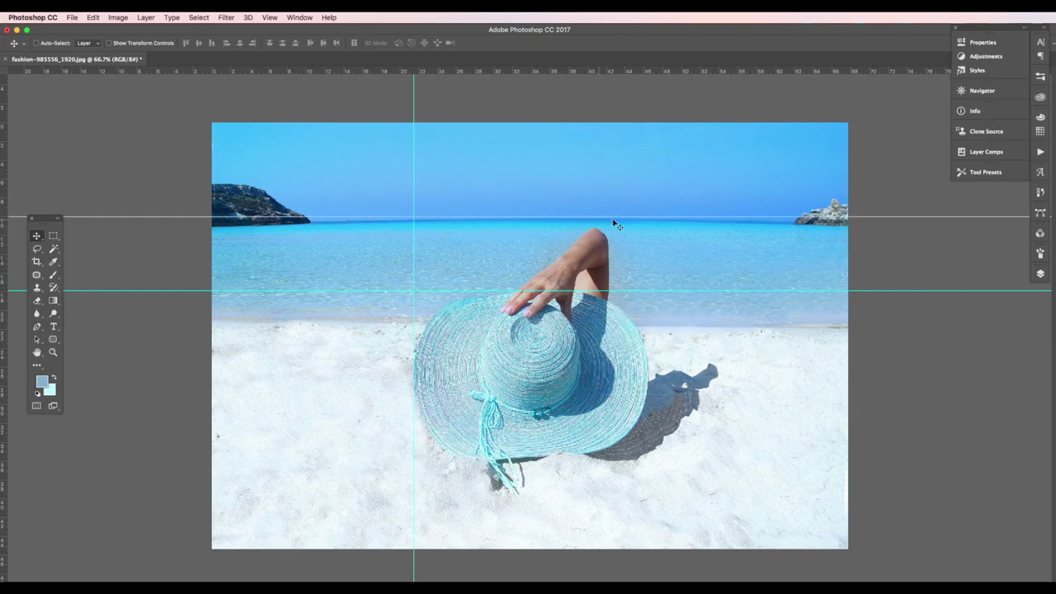
- Add a new vertical guide at exactly 30 cm
click(275, 19)
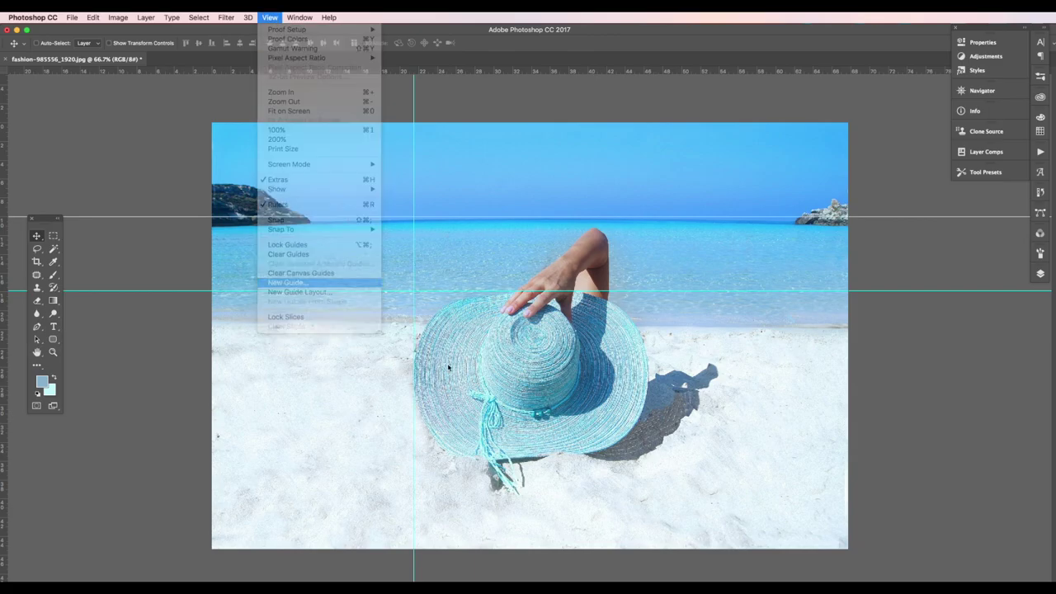
click(285, 283)
click(579, 348)
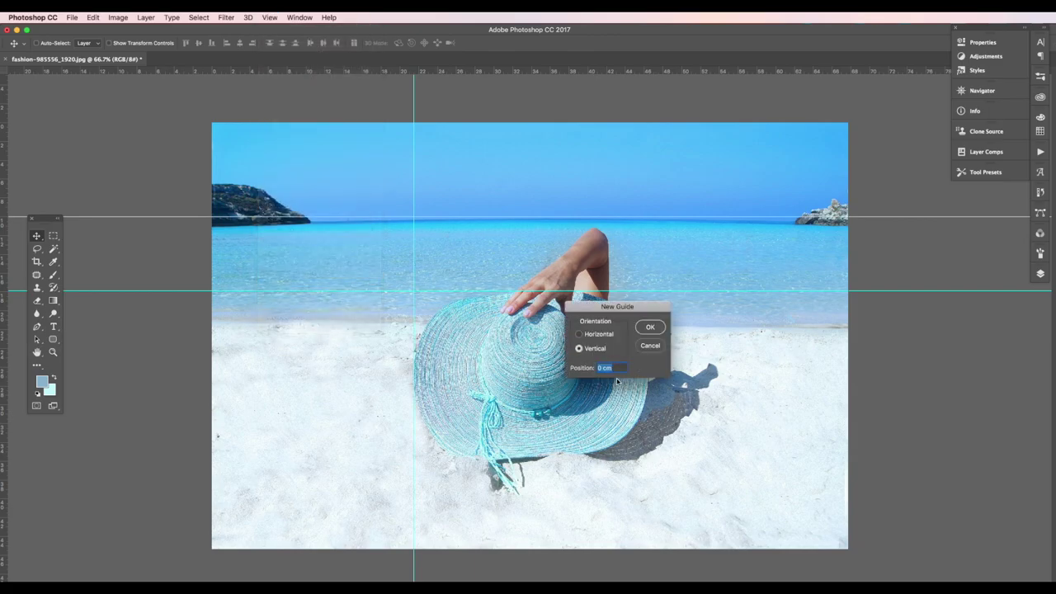
click(589, 368)
text(30)
click(650, 329)
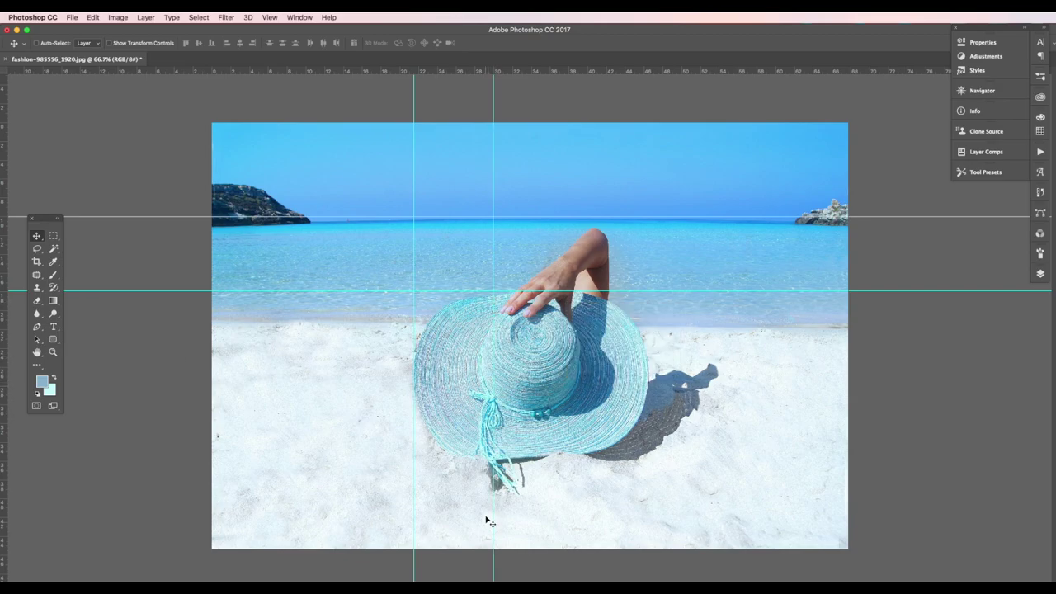
- Try to flip the orientation of the two vertical guides without converting the Background layer
click(570, 537)
click(578, 266)
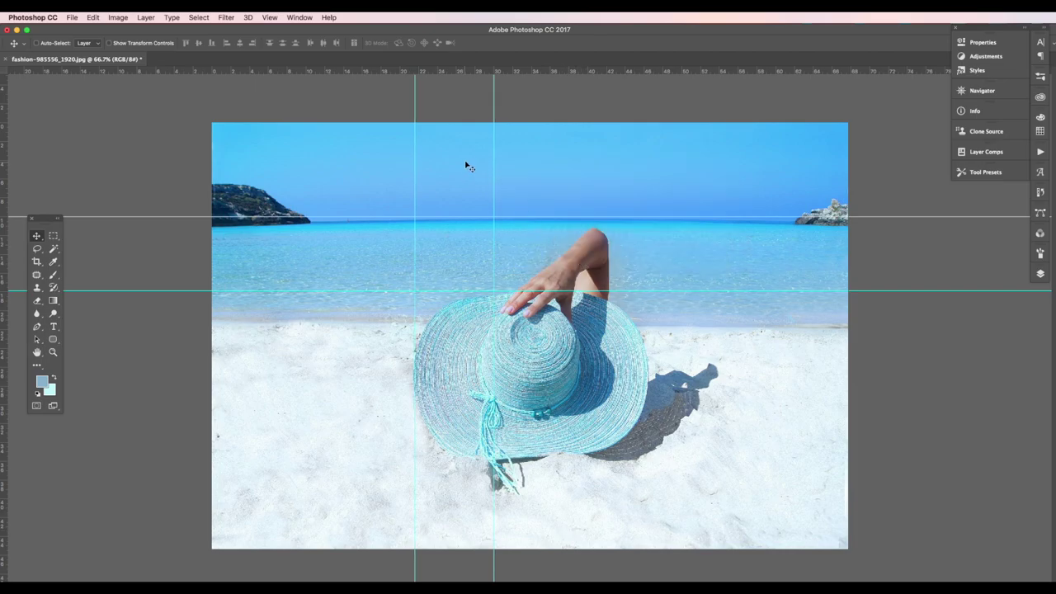
mouse_move(493, 158)
mouse_down()
mouse_move(492, 134)
mouse_move(542, 165)
mouse_move(493, 169)
mouse_up()
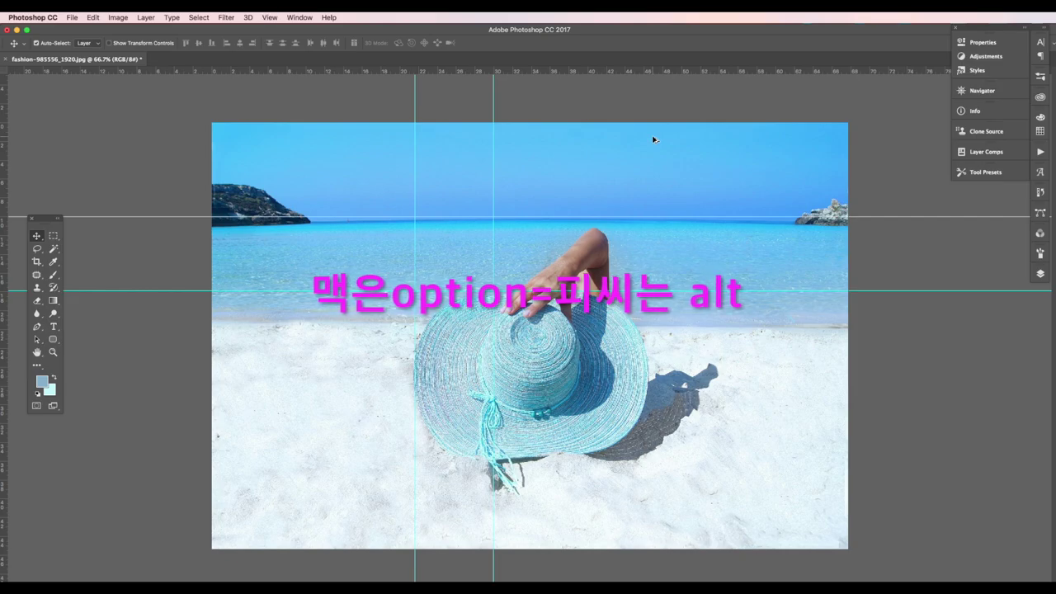
alt+click(493, 146)
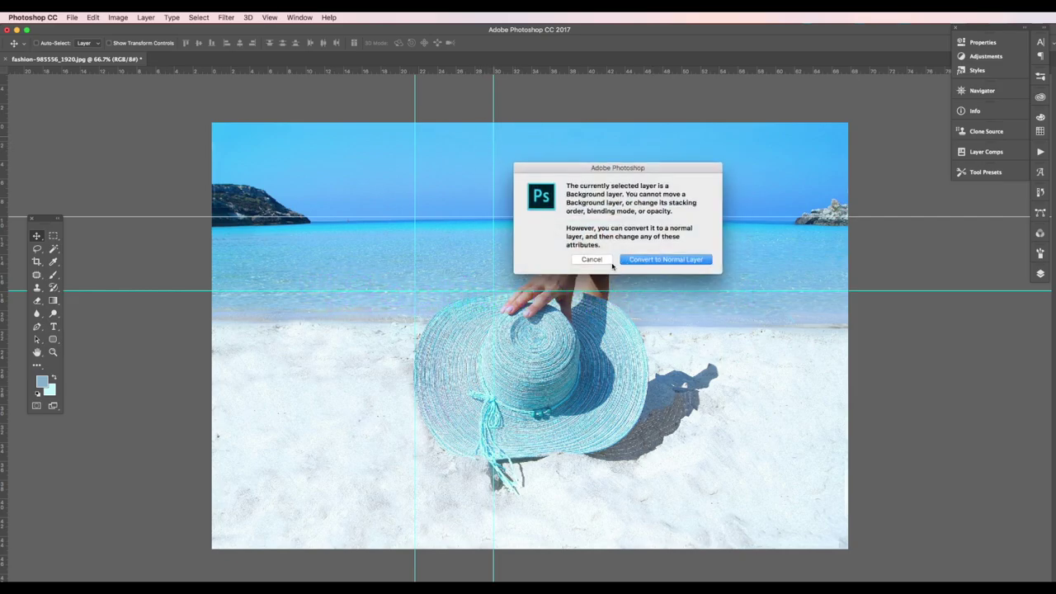
click(591, 259)
alt+click(413, 148)
click(665, 260)
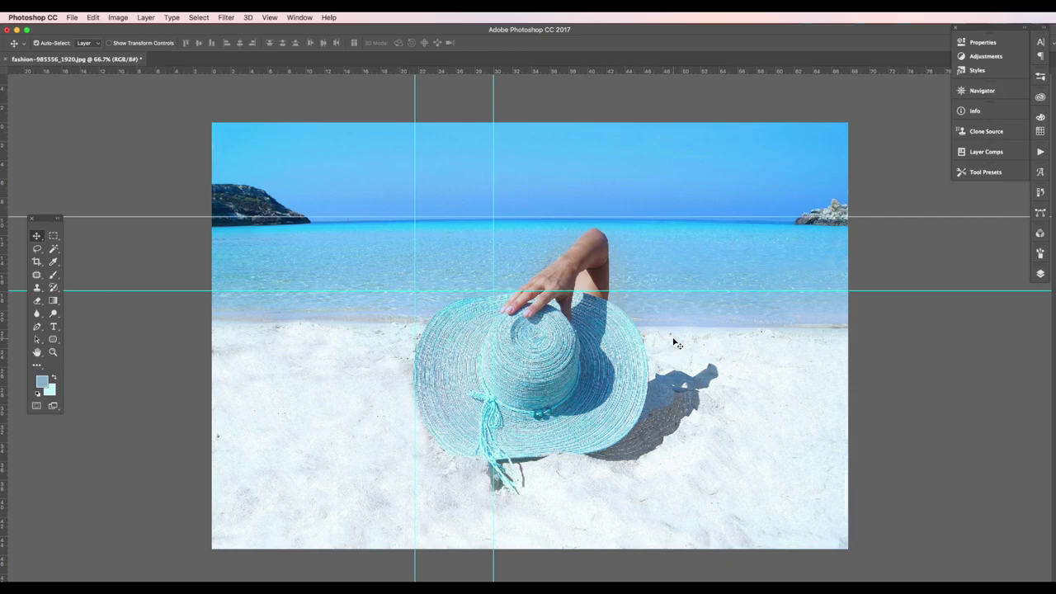
- Move the 30 cm vertical guide slightly to the right and lock all guides in place
drag(494, 155, 497, 132)
click(269, 16)
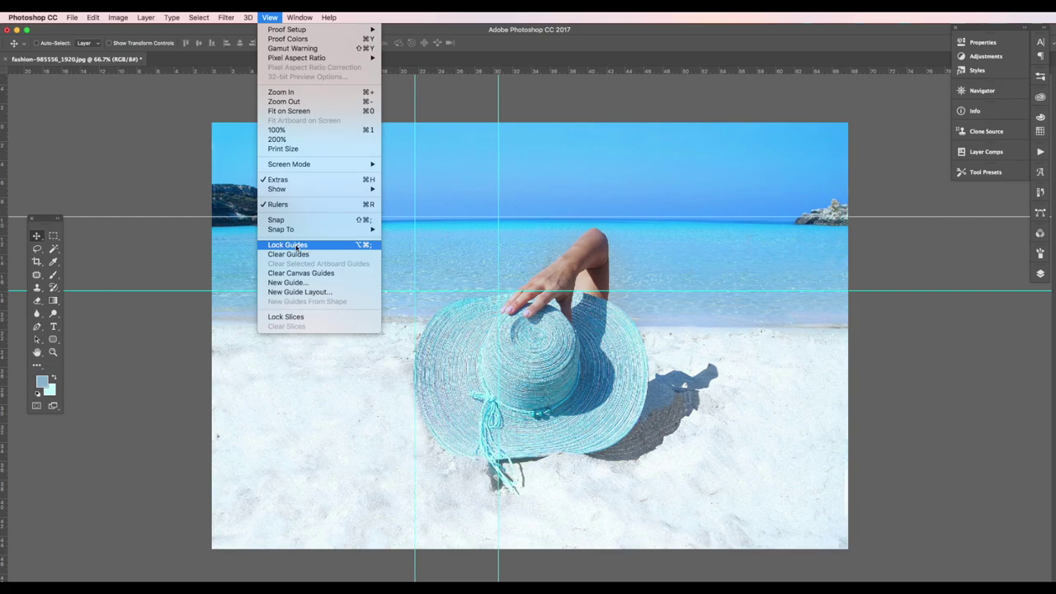
click(310, 246)
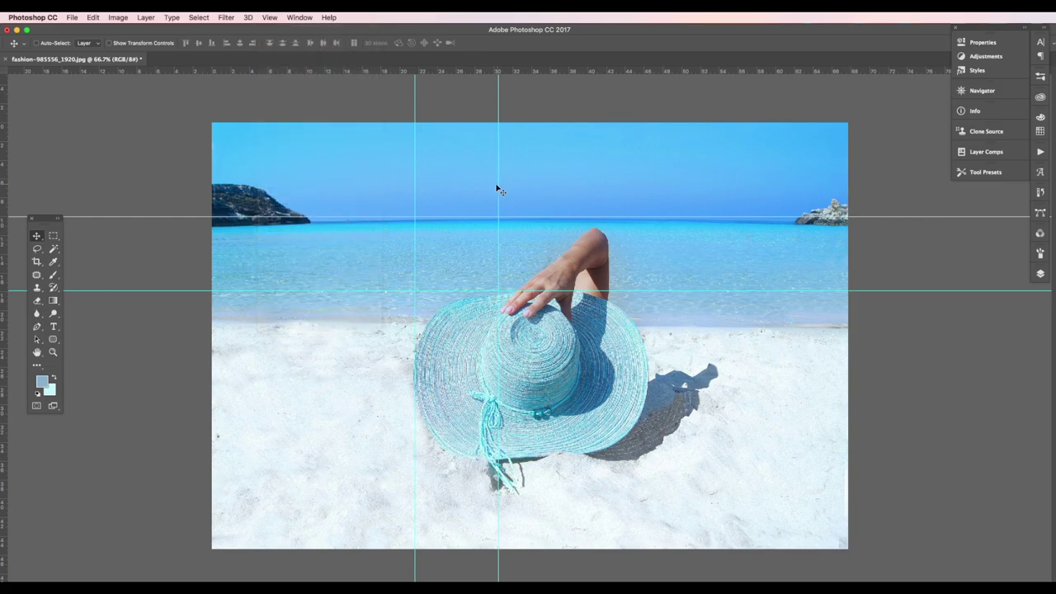
click(499, 188)
key(Escape)
- Hide the guides by turning off Extras, and show them again
click(272, 18)
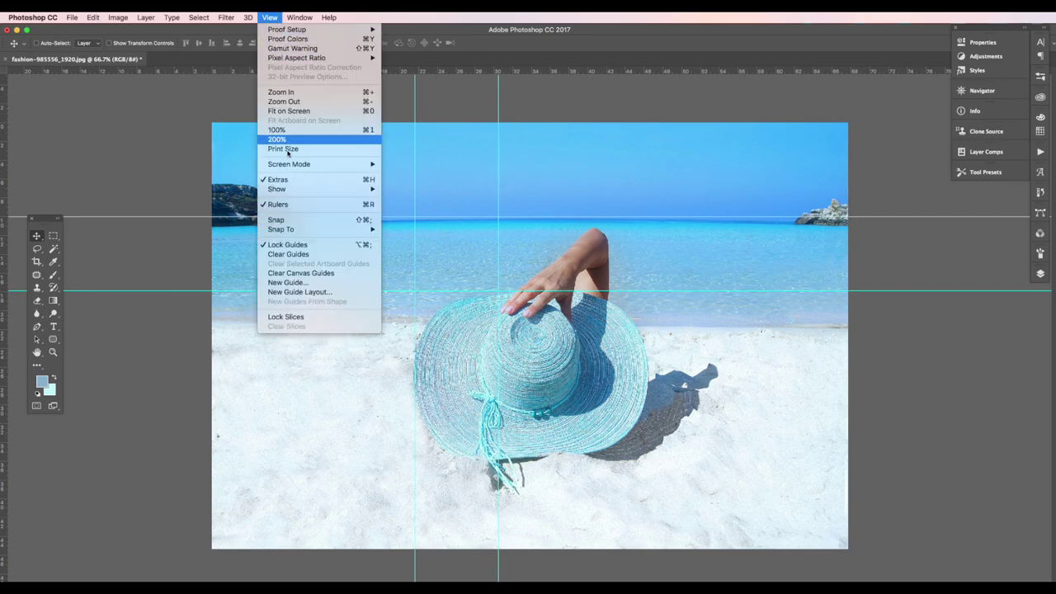
click(279, 180)
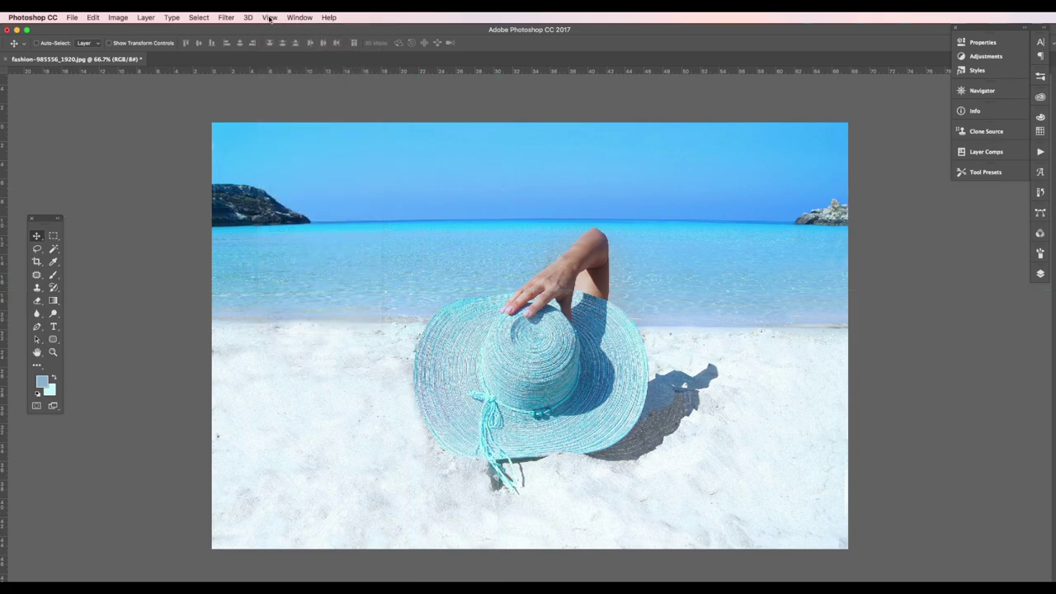
key(super+h)
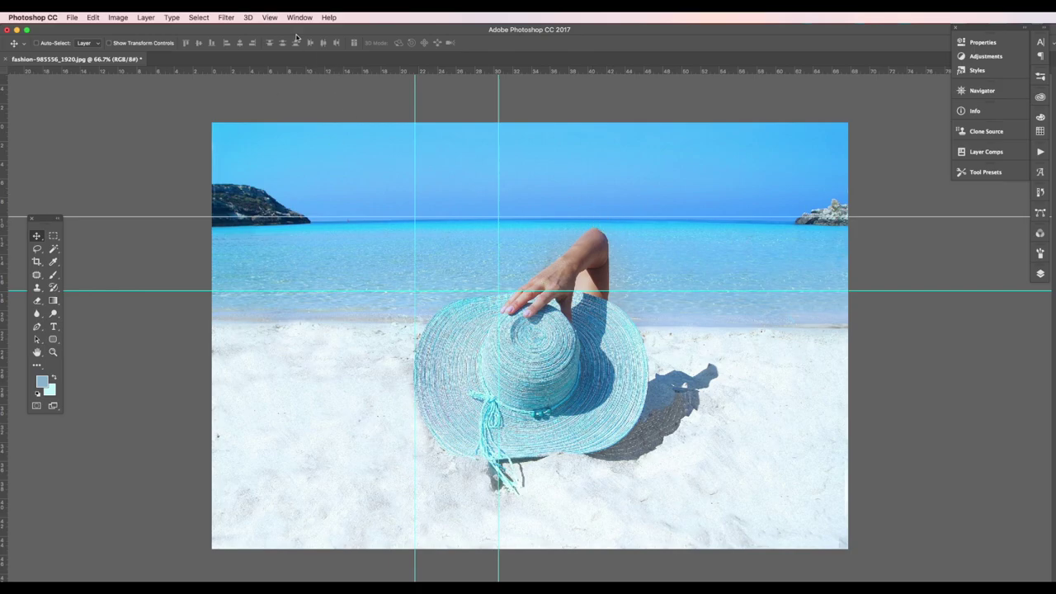
- Clear all guides from the document
click(270, 18)
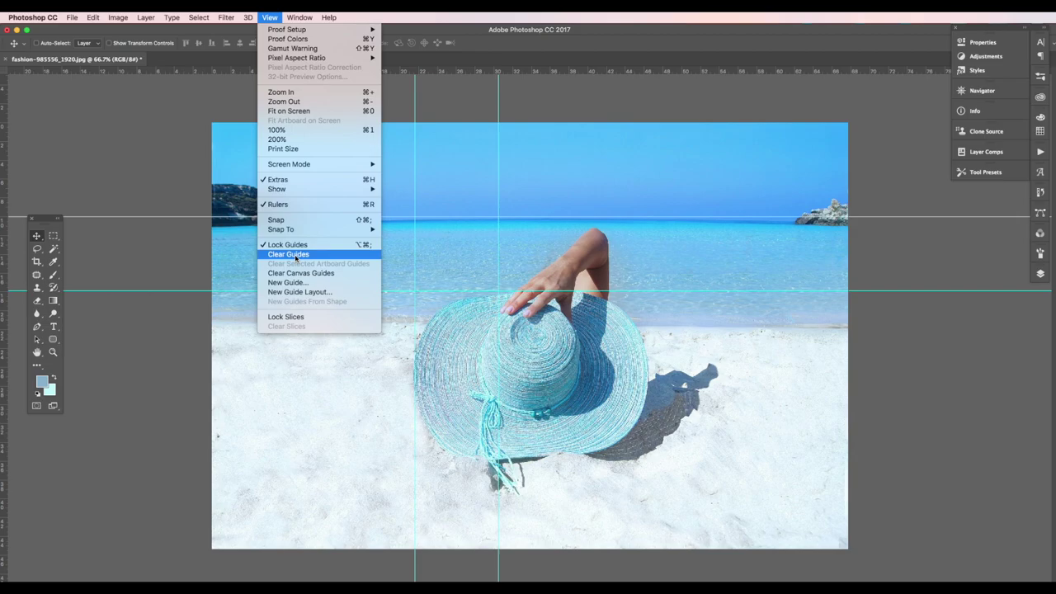
click(296, 255)
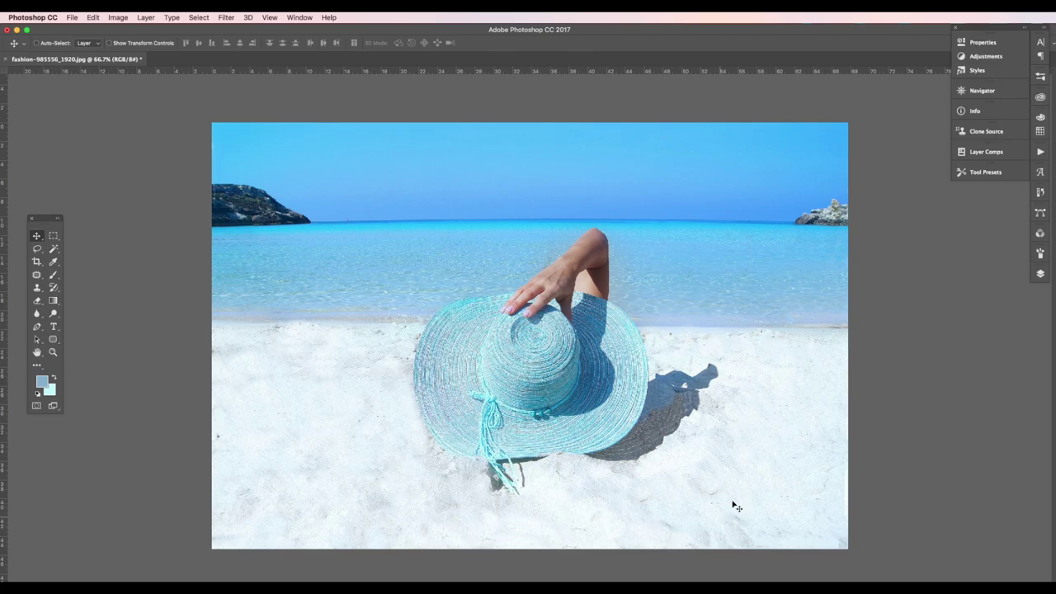
- Place a vertical guide down the middle of the beach image at about 34 cm, and put the whole image into Free Transform
drag(4, 206, 532, 255)
key(super+a)
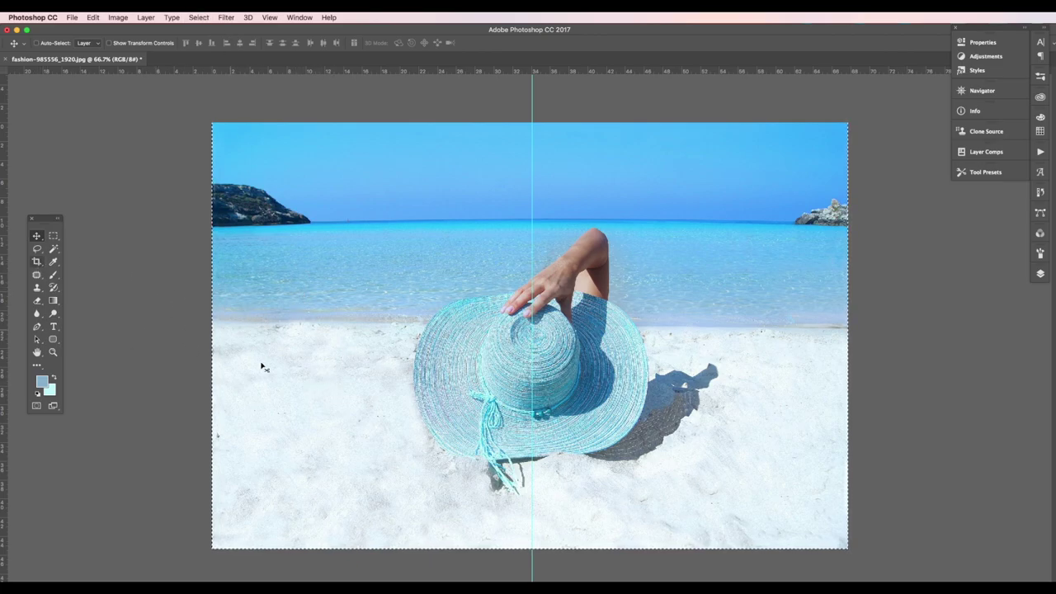
key(super+t)
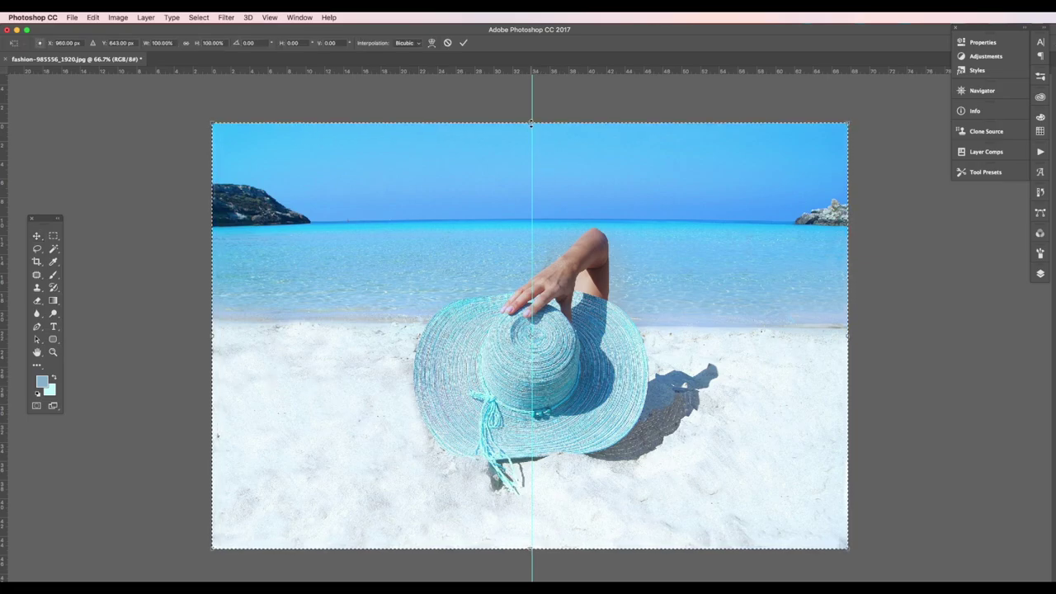
- Add a horizontal guide through the transform's centre point, close Free Transform and deselect the image
drag(899, 71, 898, 336)
drag(898, 335, 895, 336)
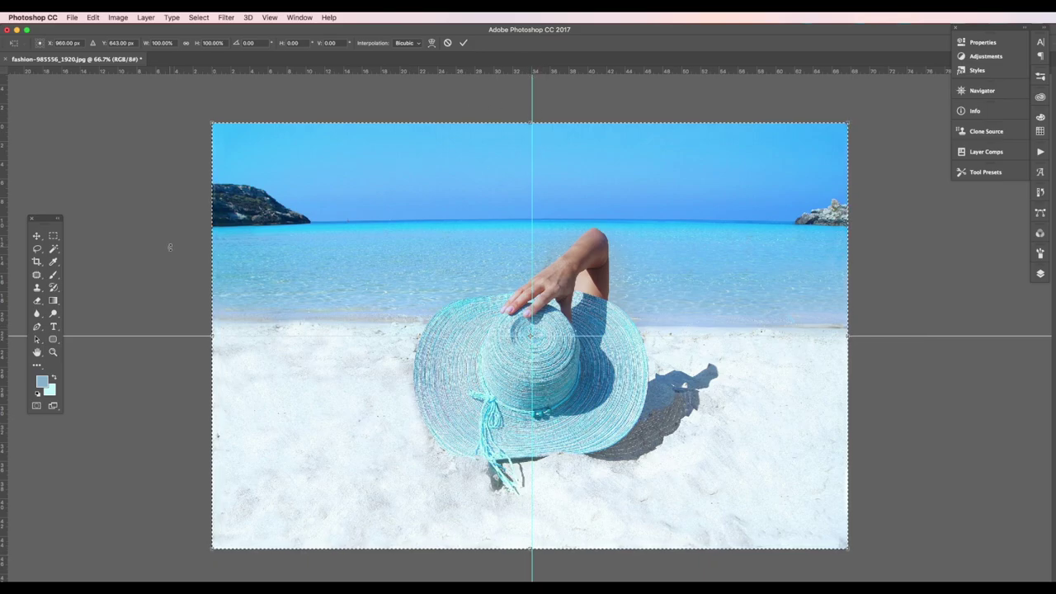
key(Return)
key(ctrl+d)
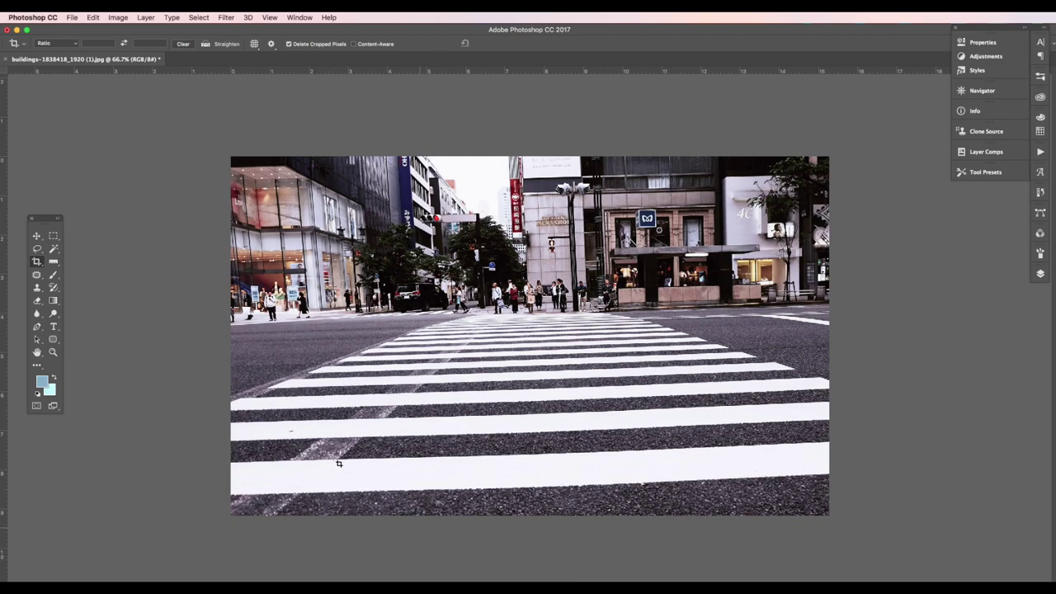
- In the street photo, add a horizontal guide at the lowest crosswalk stripe's bottom edge and a vertical guide at the lamp post
drag(542, 76, 557, 495)
drag(4, 106, 568, 278)
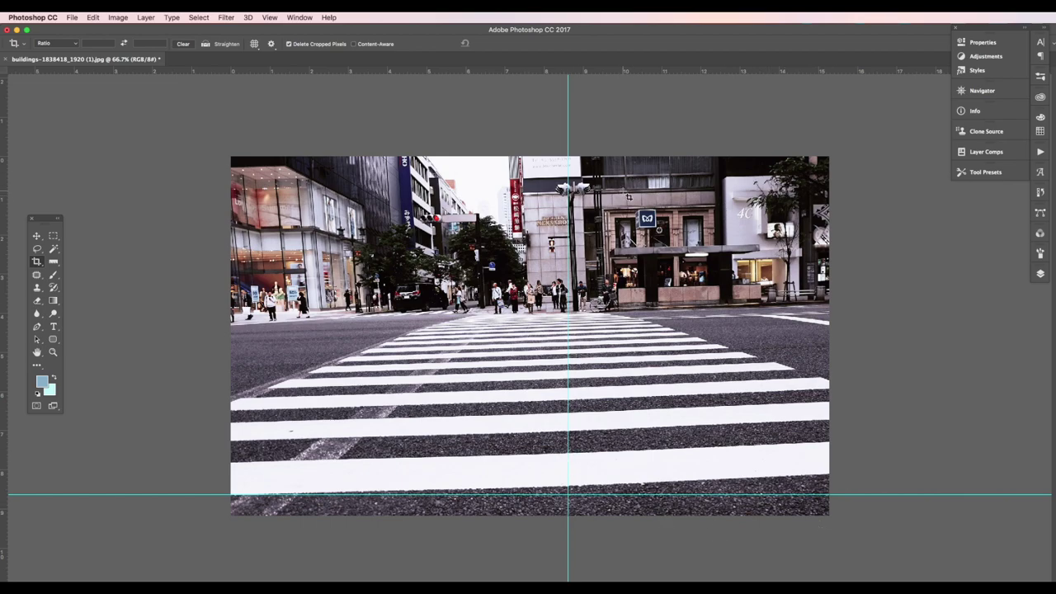
- Draw Ruler tool lines along three crosswalk stripe edges, finishing with one along the top edge of the lowest white stripe
click(53, 261)
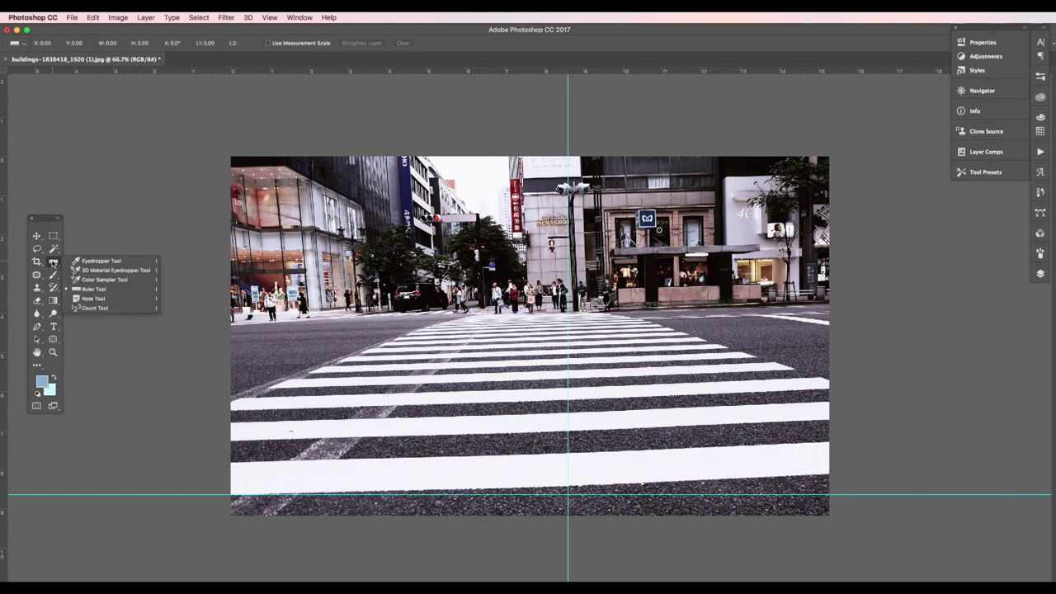
click(97, 291)
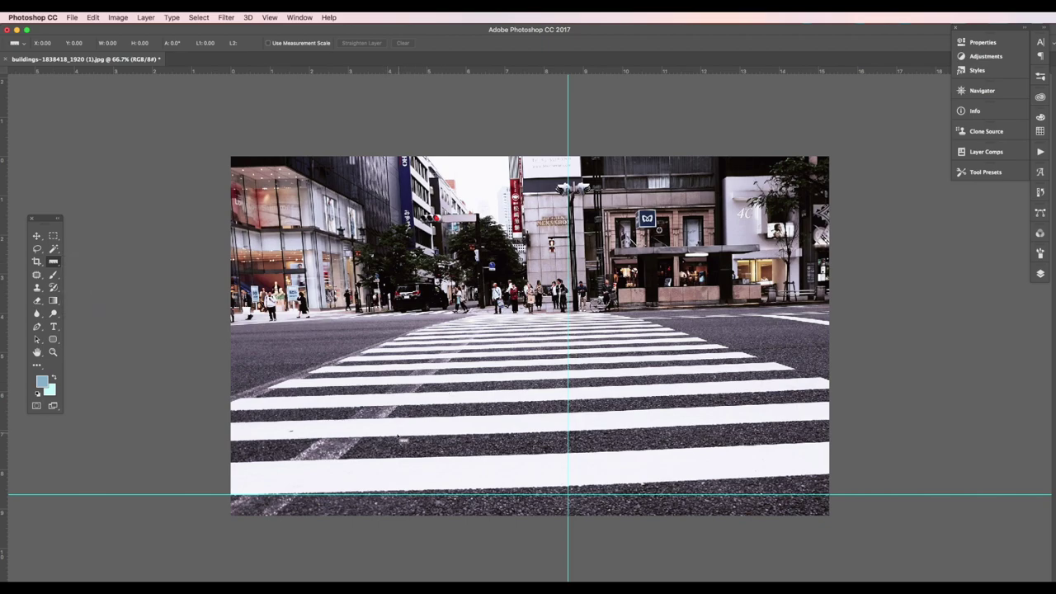
drag(396, 437, 752, 422)
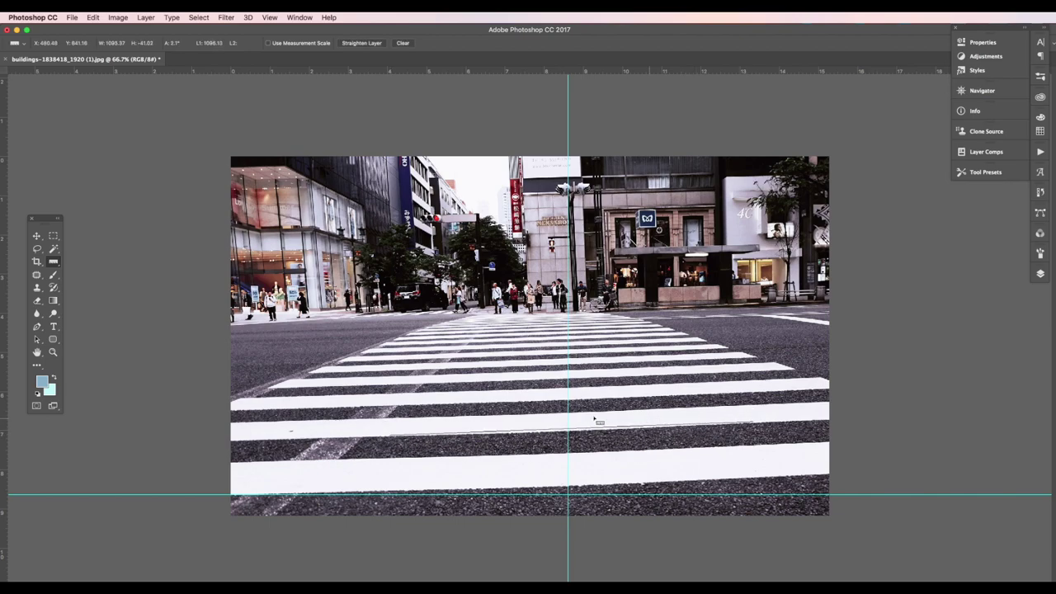
drag(373, 410, 759, 401)
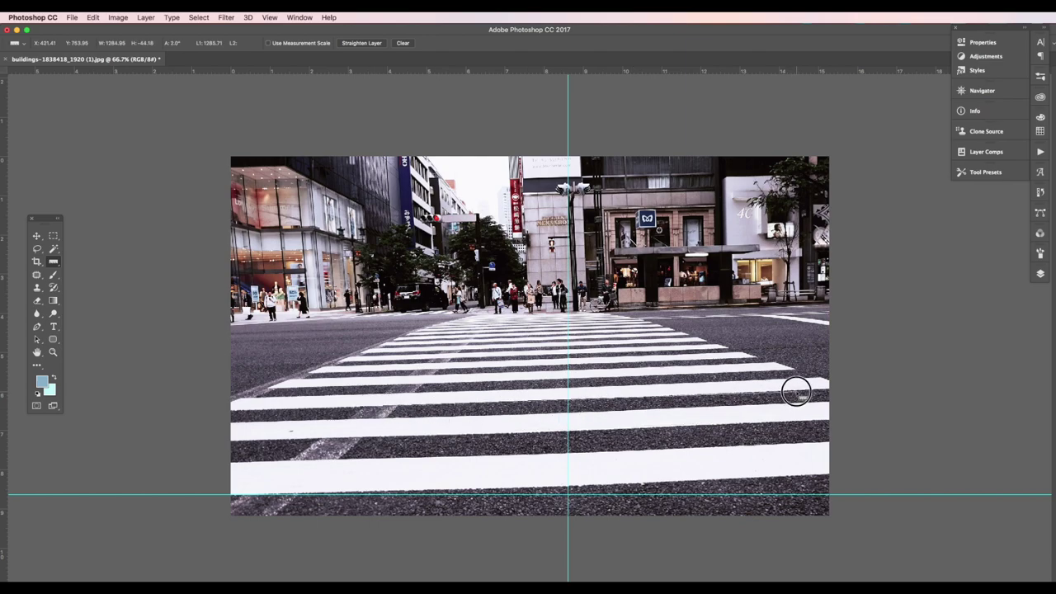
drag(382, 464, 754, 450)
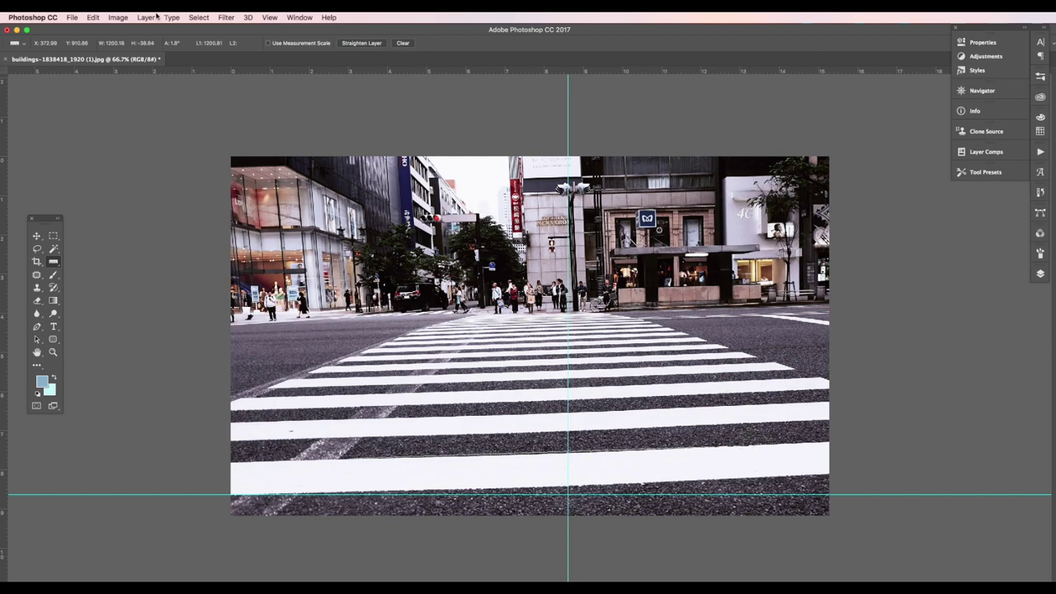
- Straighten the photo by rotating the canvas 1.84° clockwise, using the angle taken from the ruler line
click(126, 17)
mouse_move(136, 113)
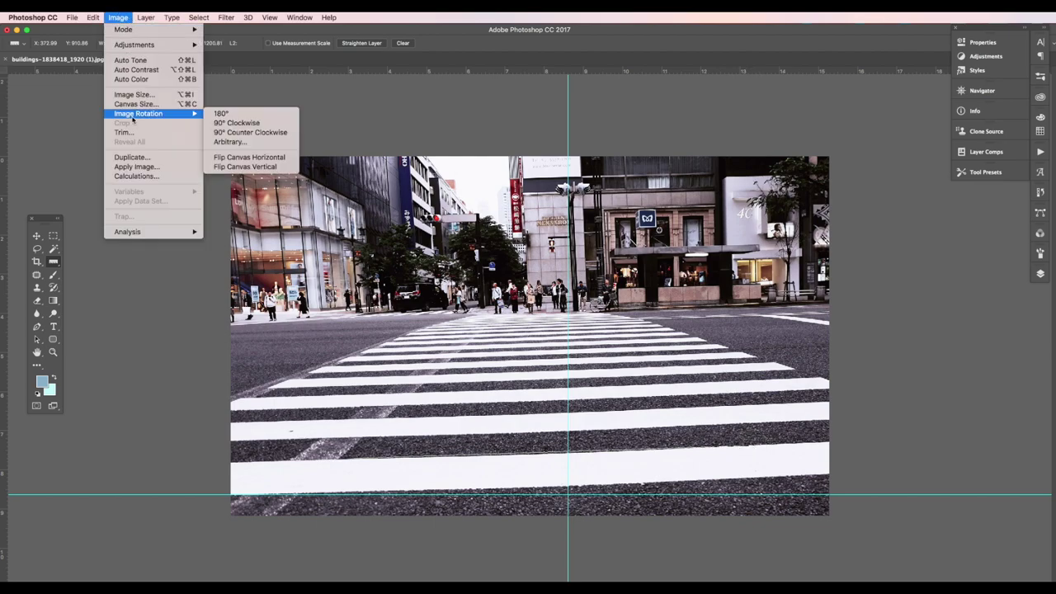
click(243, 144)
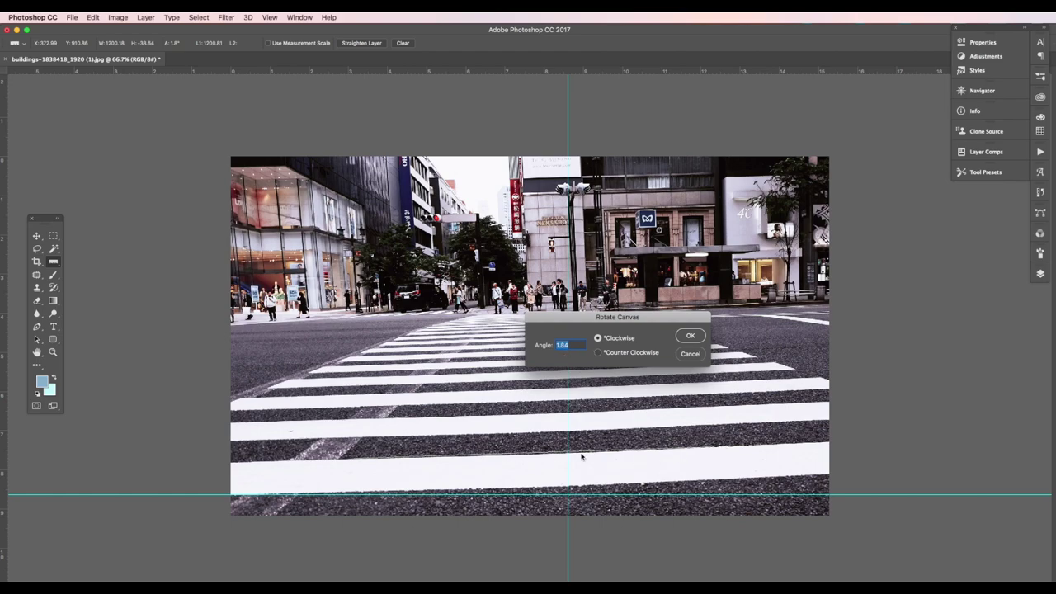
click(691, 336)
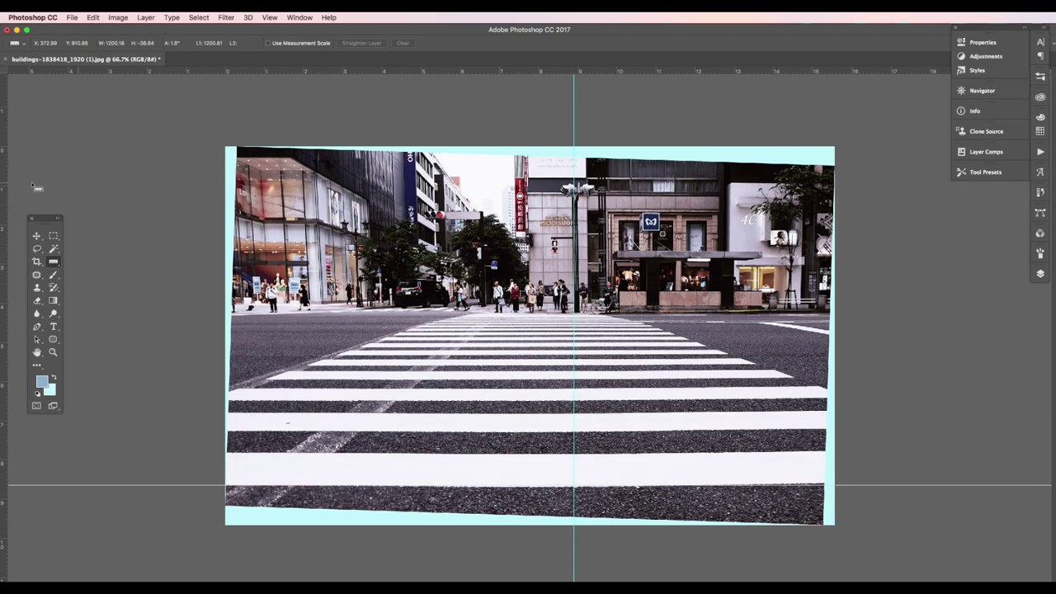
- Crop the rotated photo to about 13.9 by 8.6 cm to remove the light-blue wedges around its edges
click(36, 260)
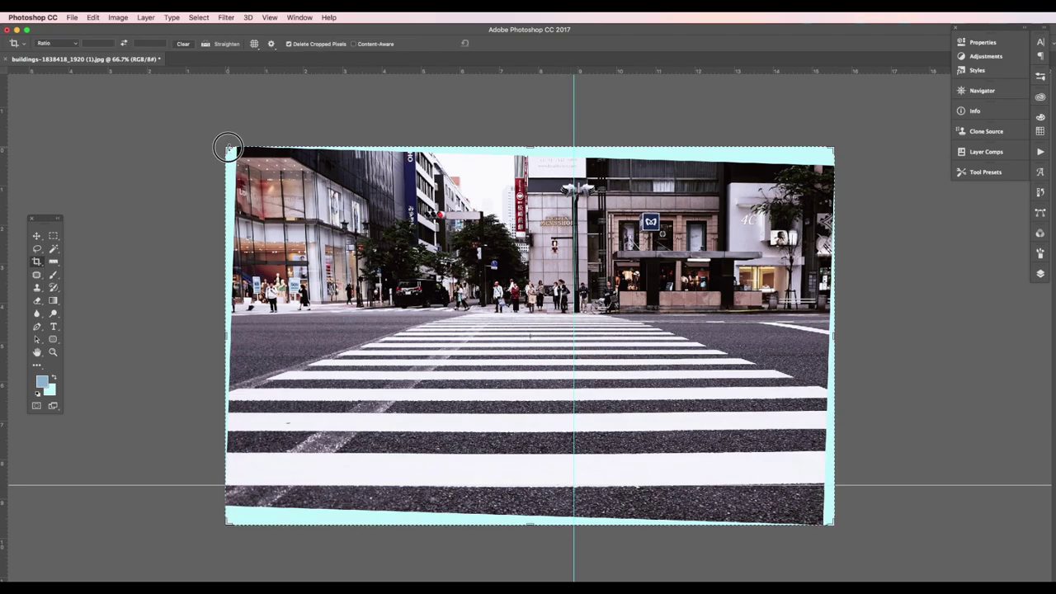
drag(229, 149, 234, 156)
drag(829, 151, 802, 174)
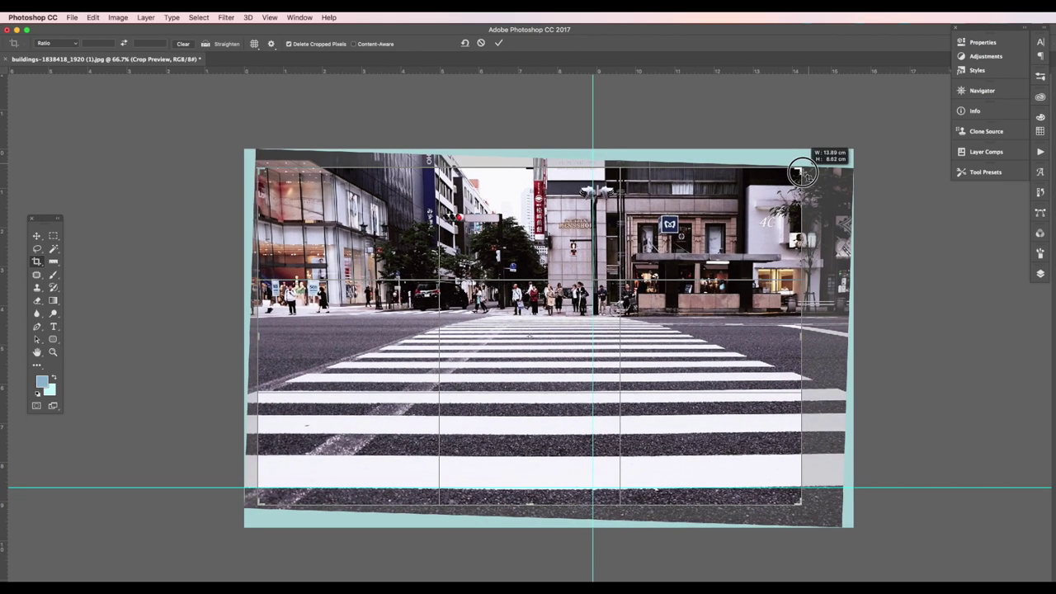
key(Return)
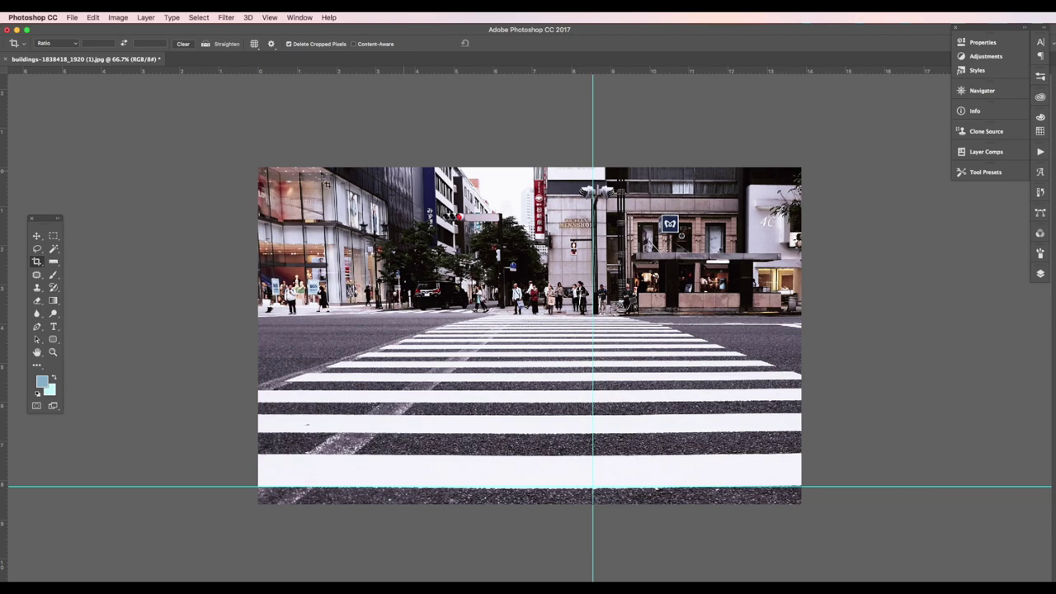
- Switch to the Move tool and hide the guides on the cropped street photo
click(36, 235)
key(super+semicolon)
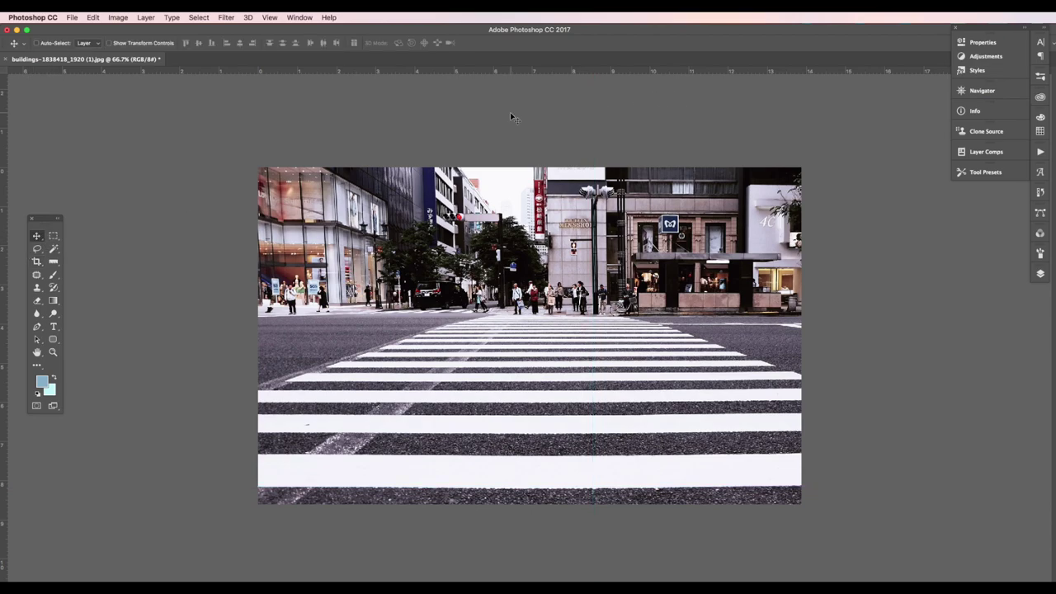